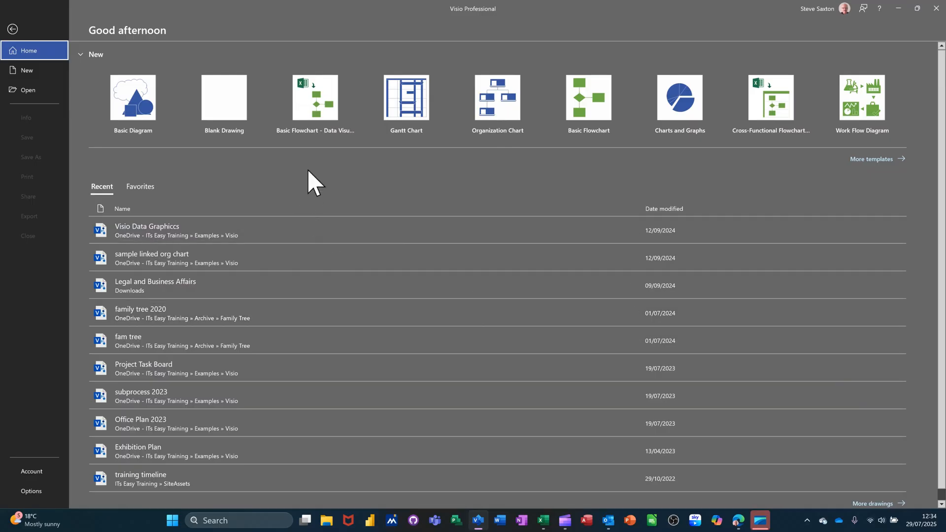
Create a new drawing from the Basic Flowchart - Data Visualizer template.
{"action": "left_click", "coordinate": [313, 104]}
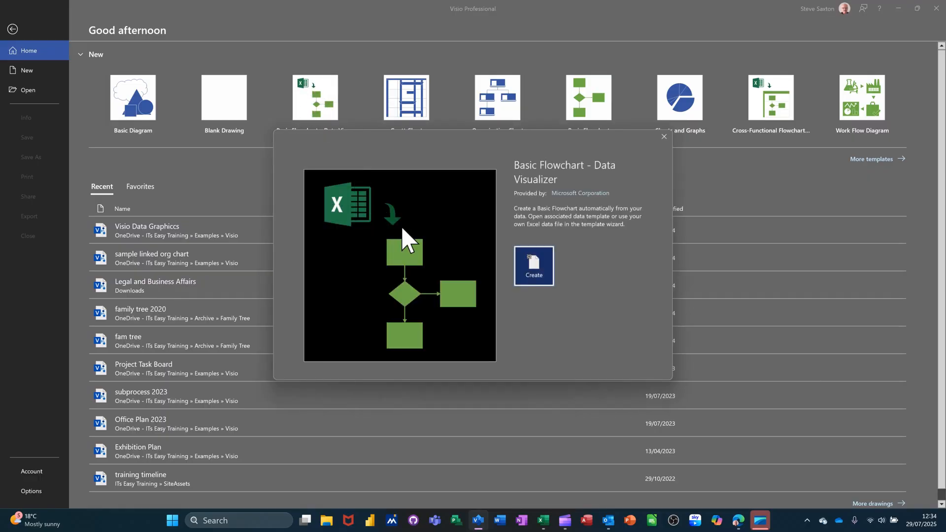
{"action": "left_click", "coordinate": [526, 274]}
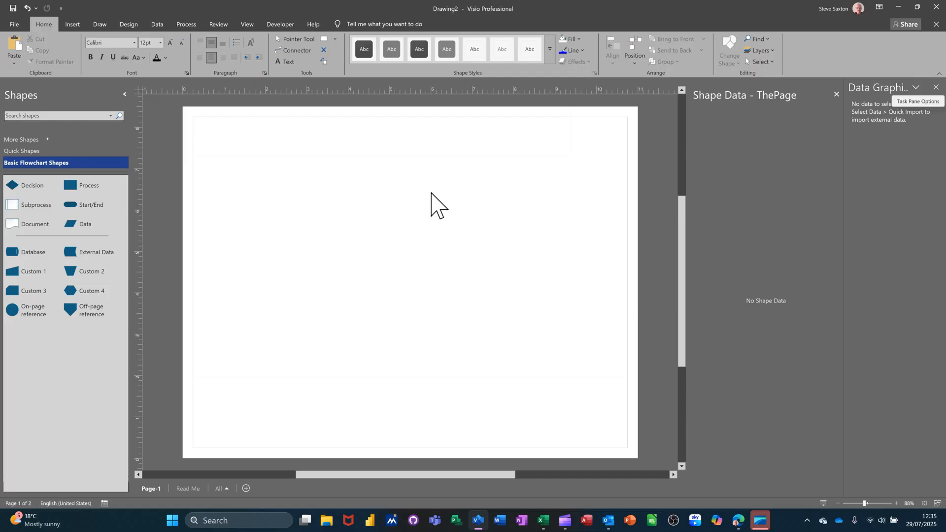
{"action": "left_click", "coordinate": [247, 25]}
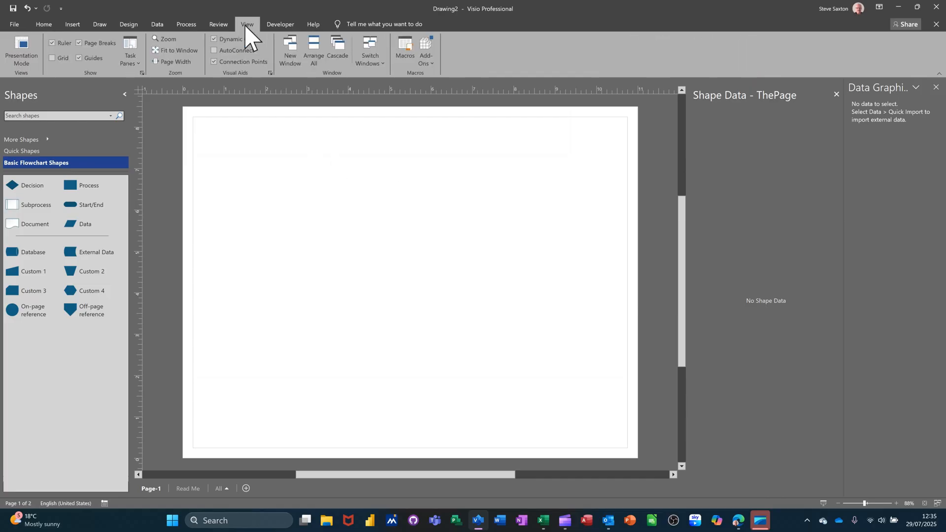
{"action": "left_click", "coordinate": [134, 62]}
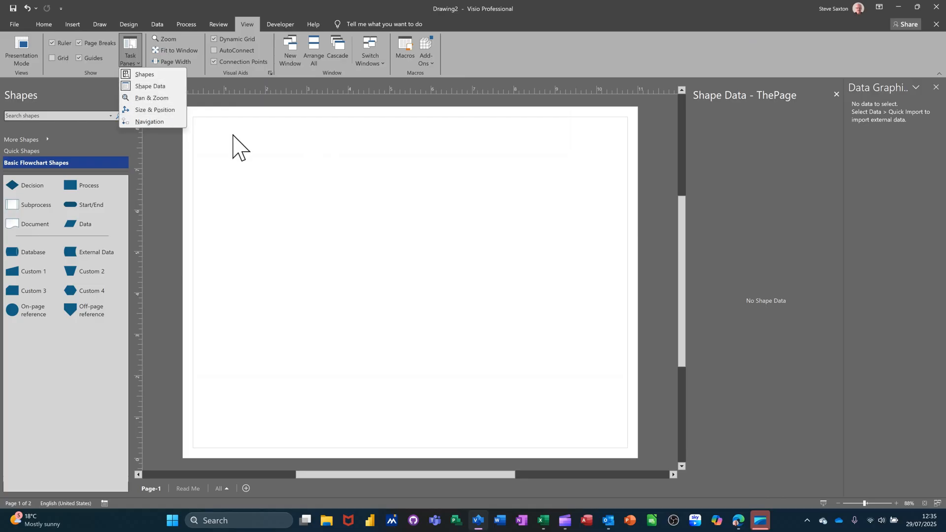
{"action": "left_click", "coordinate": [248, 140]}
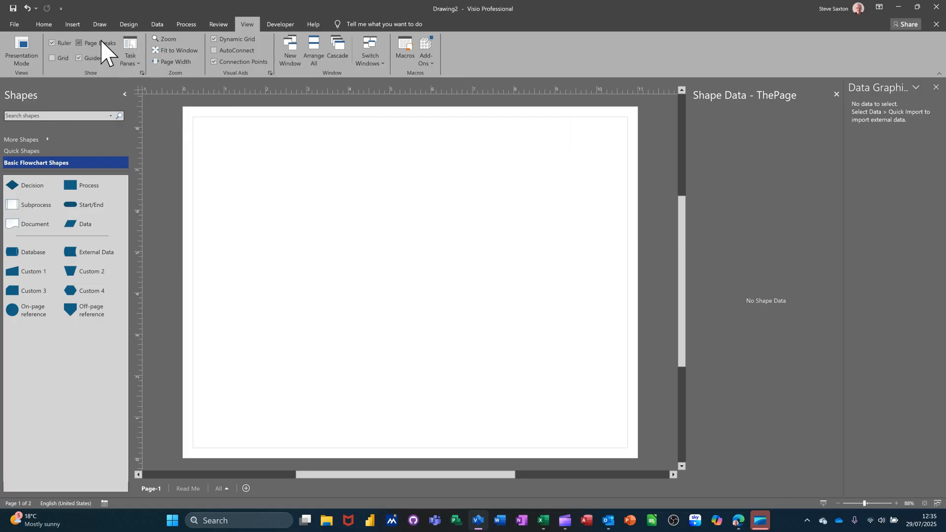
Quick-import the Excel workbook Flowchart data 25 from the Examples > Excel 2025 May folder into the drawing.
{"action": "left_click", "coordinate": [161, 31]}
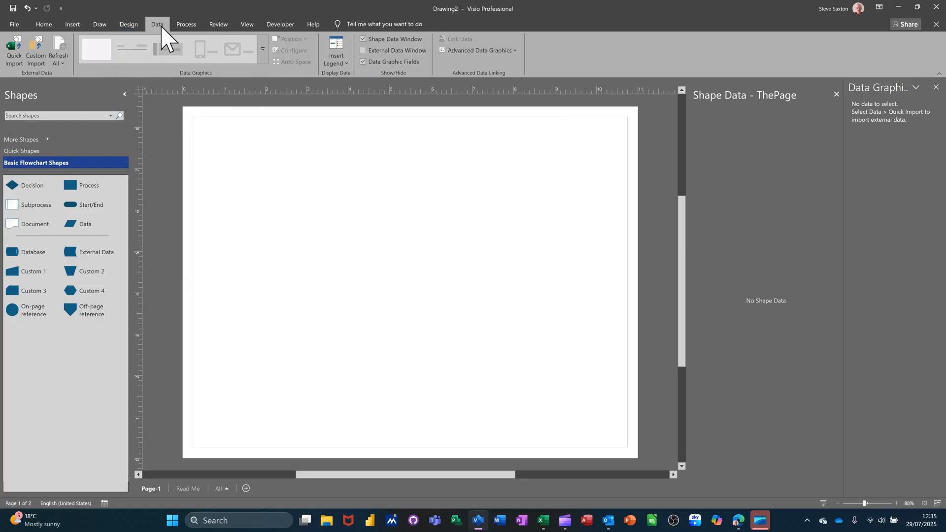
{"action": "left_click", "coordinate": [11, 47]}
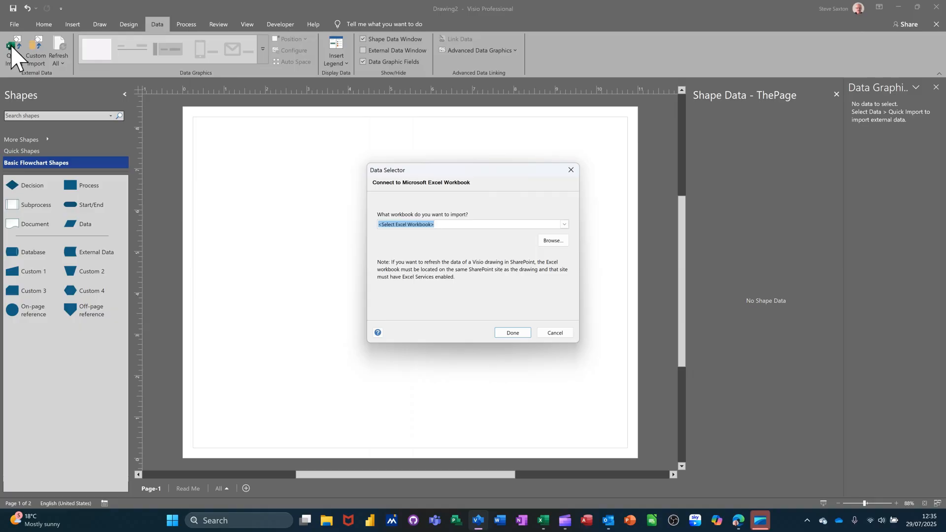
{"action": "left_click", "coordinate": [564, 225]}
{"action": "left_click", "coordinate": [564, 224]}
{"action": "left_click", "coordinate": [554, 242]}
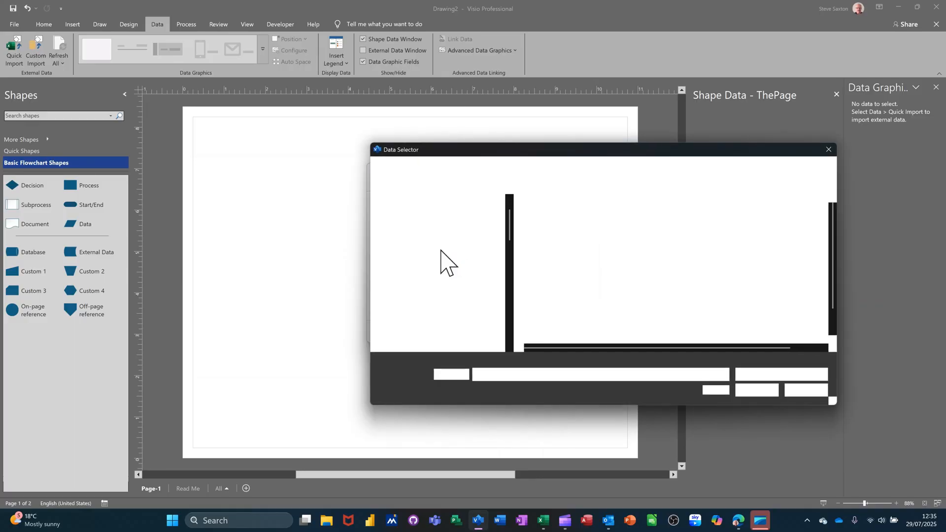
{"action": "scroll", "coordinate": [441, 312], "scroll_direction": "down", "scroll_amount": 1}
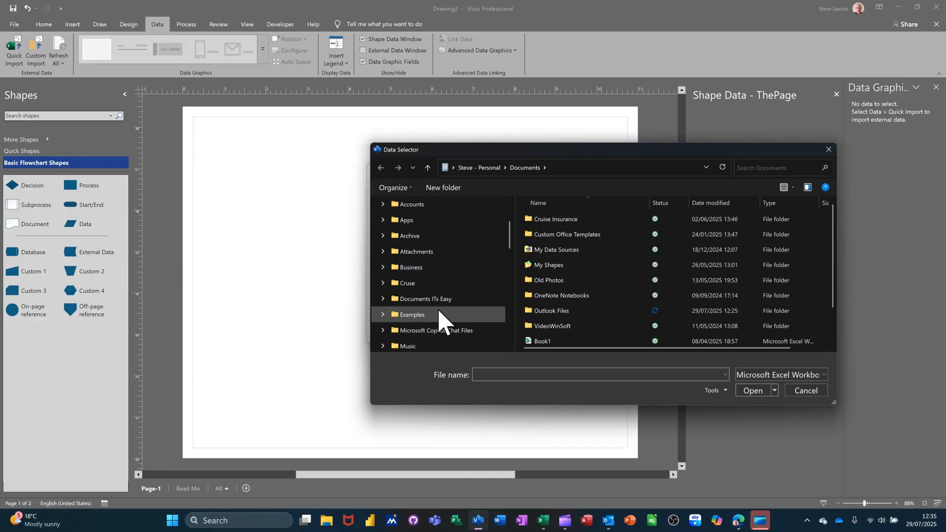
{"action": "left_click", "coordinate": [413, 316]}
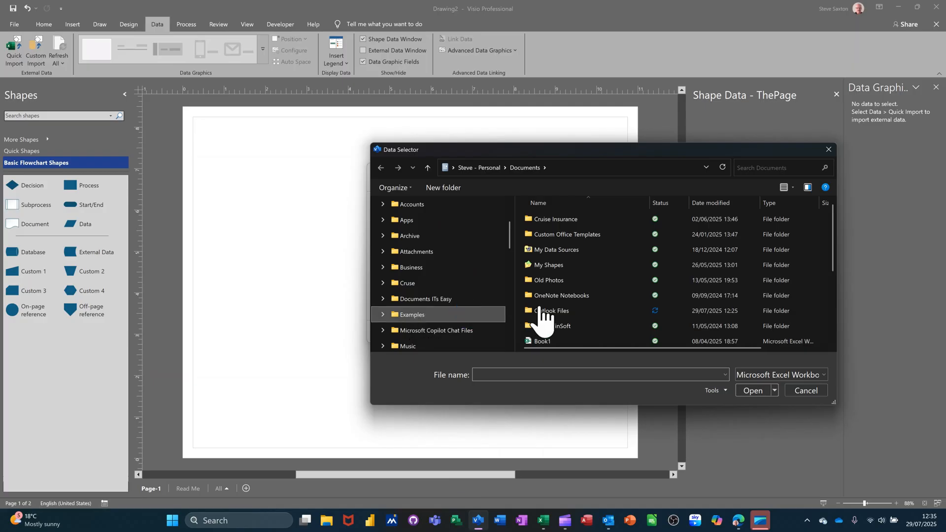
{"action": "left_click", "coordinate": [561, 285]}
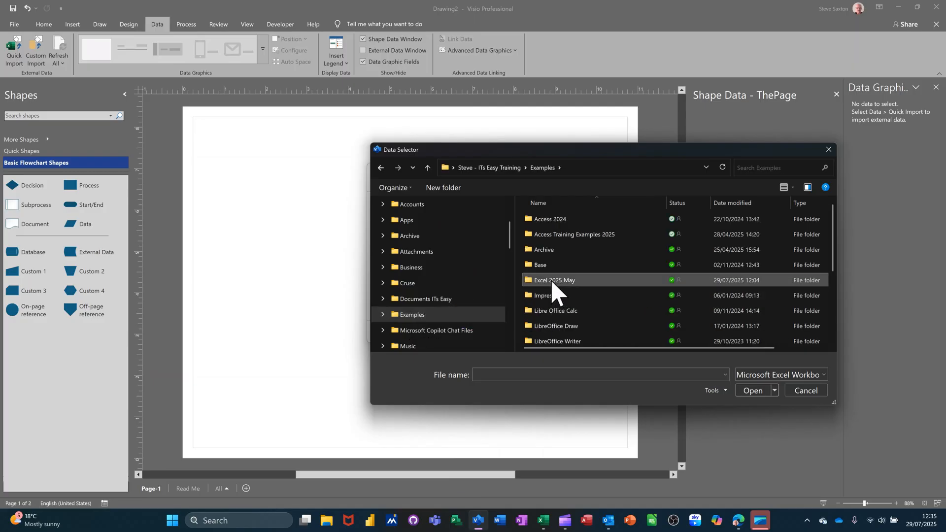
{"action": "double_click", "coordinate": [553, 286]}
{"action": "scroll", "coordinate": [565, 278], "scroll_direction": "down", "scroll_amount": 2}
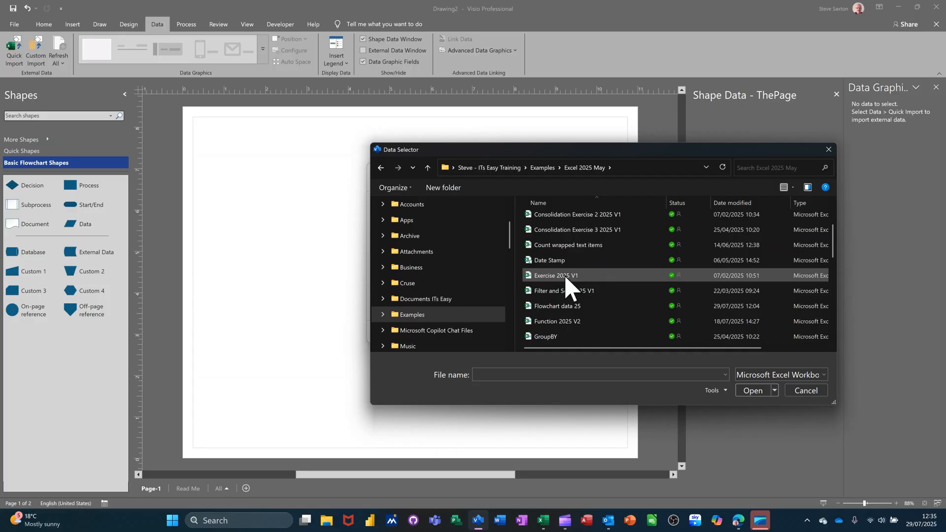
{"action": "double_click", "coordinate": [538, 308]}
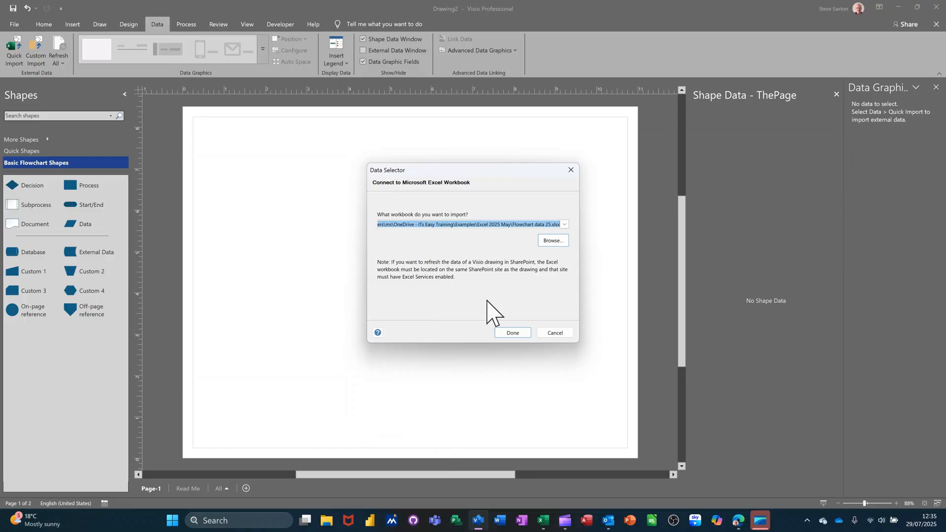
{"action": "left_click", "coordinate": [509, 333]}
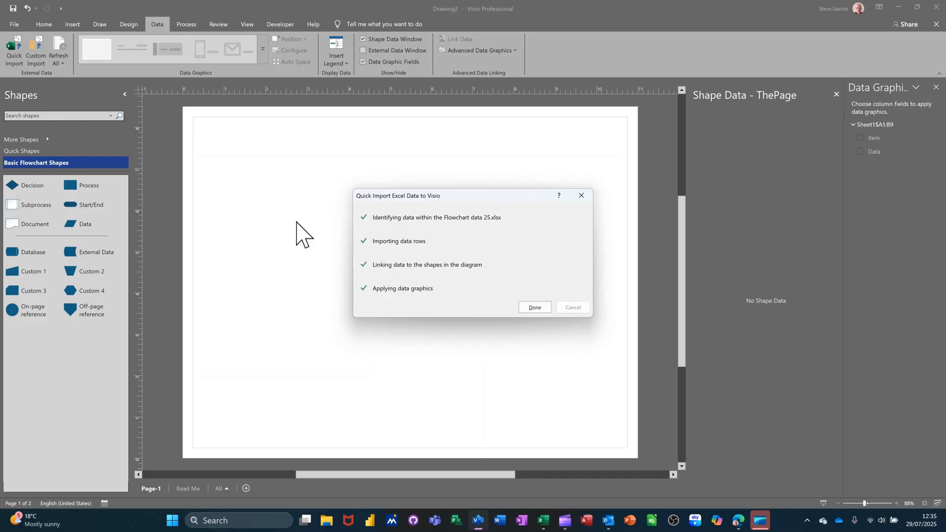
{"action": "left_click", "coordinate": [536, 308]}
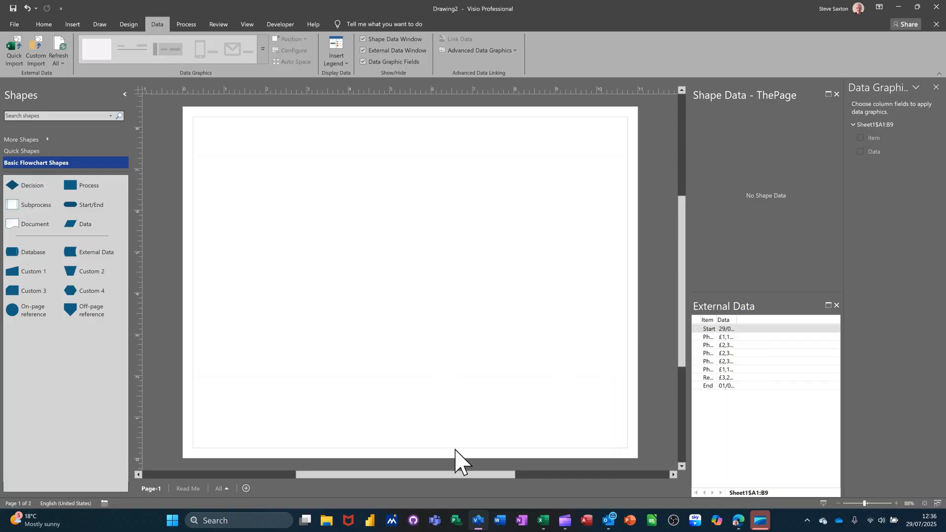
Switch to Excel to examine the imported workbook's Item and Data columns, and return to the Visio drawing.
{"action": "right_click", "coordinate": [543, 524]}
{"action": "left_click", "coordinate": [517, 331]}
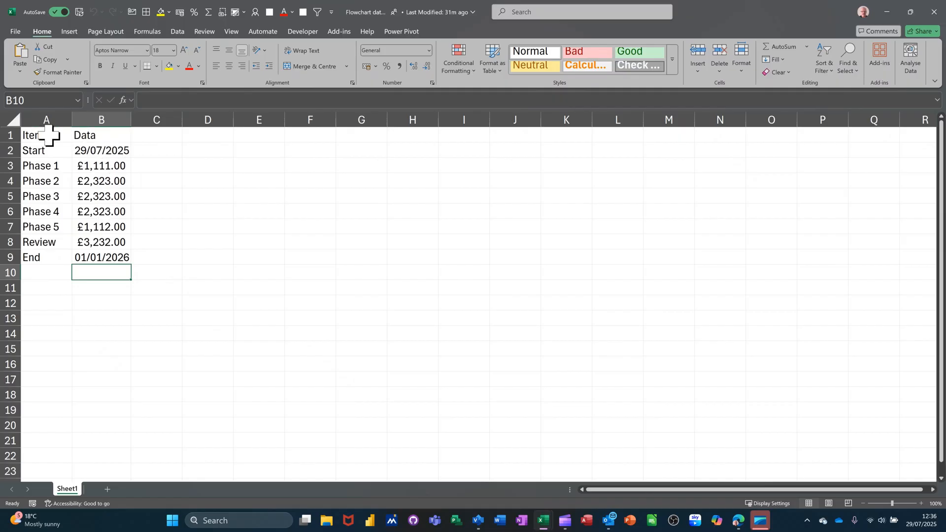
{"action": "key", "text": "alt+Tab"}
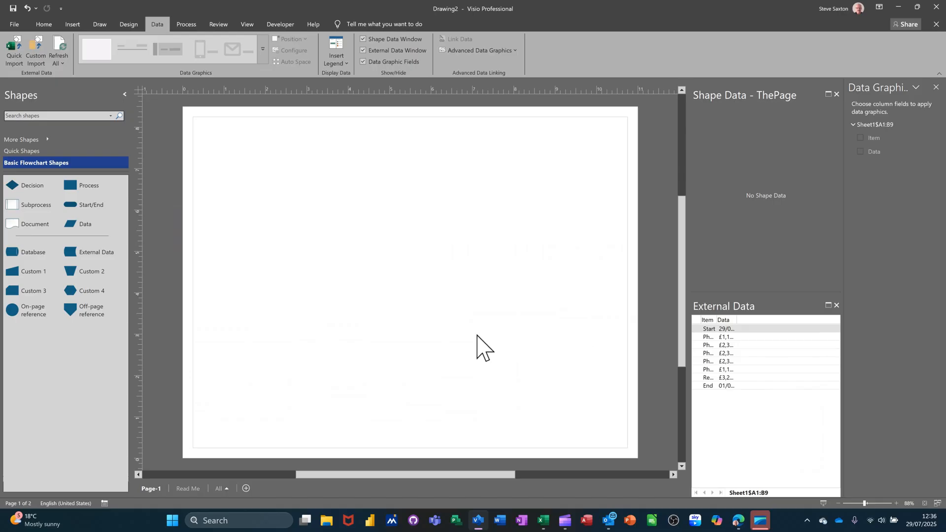
Add a Start/End shape linked to the Start data row at the top centre of the page.
{"action": "left_click", "coordinate": [65, 202]}
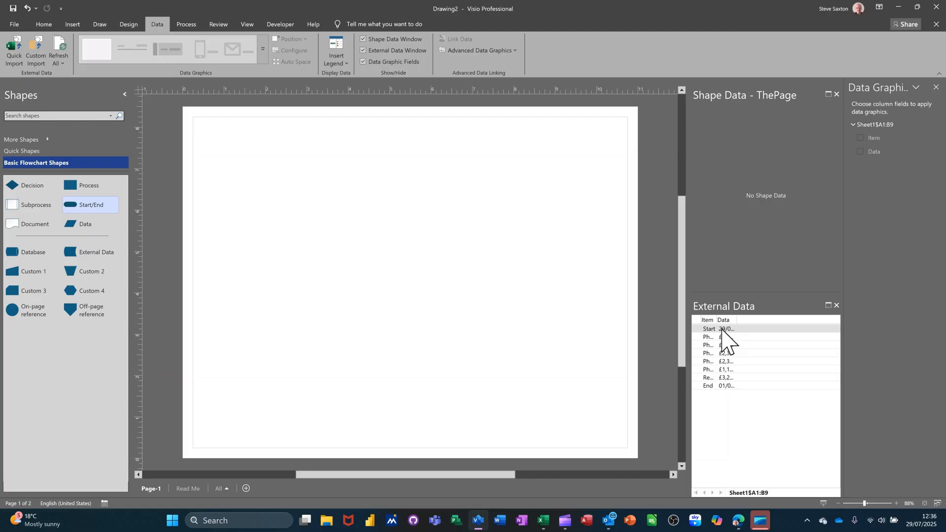
{"action": "left_click_drag", "start_coordinate": [723, 329], "coordinate": [394, 138]}
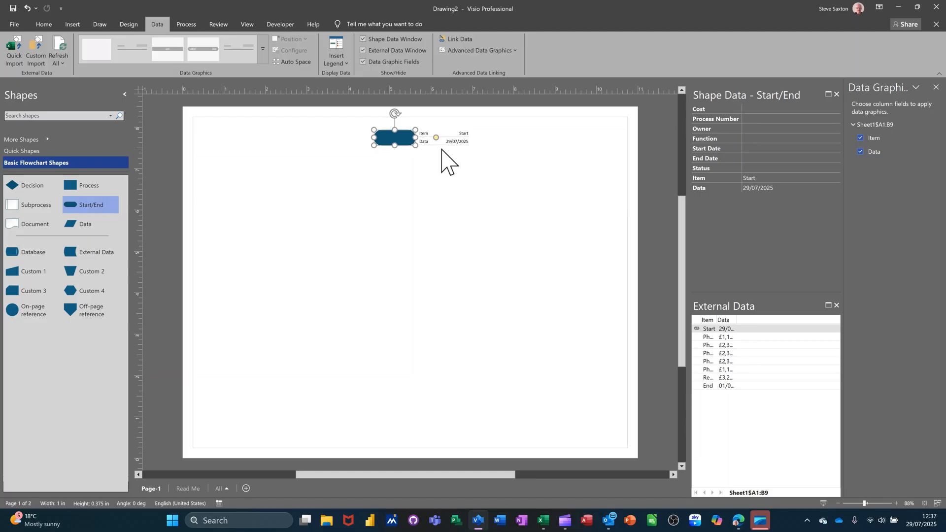
Using the Connector tool, add connected Process shapes linked to the Phase 1 to Phase 5 and Review rows in a column below the Start shape.
{"action": "left_click", "coordinate": [44, 24]}
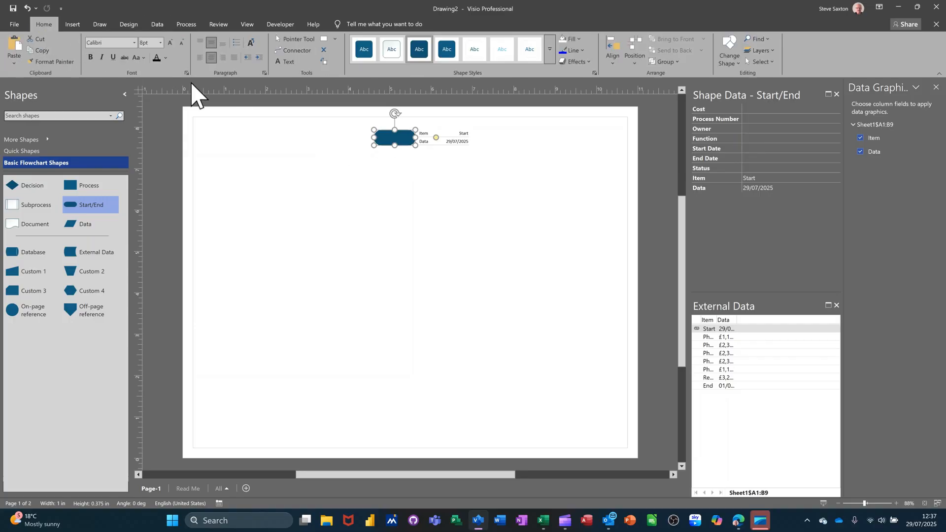
{"action": "left_click", "coordinate": [294, 51]}
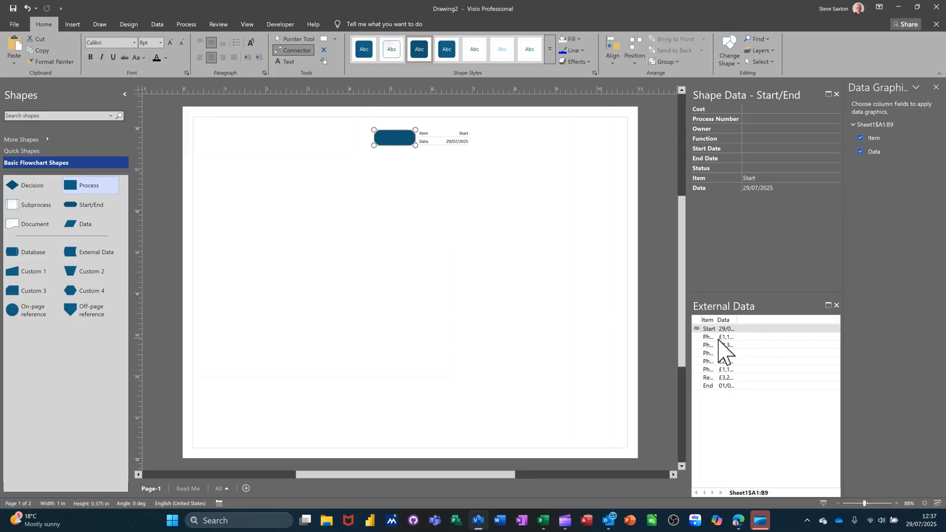
{"action": "left_click_drag", "start_coordinate": [718, 339], "coordinate": [398, 172]}
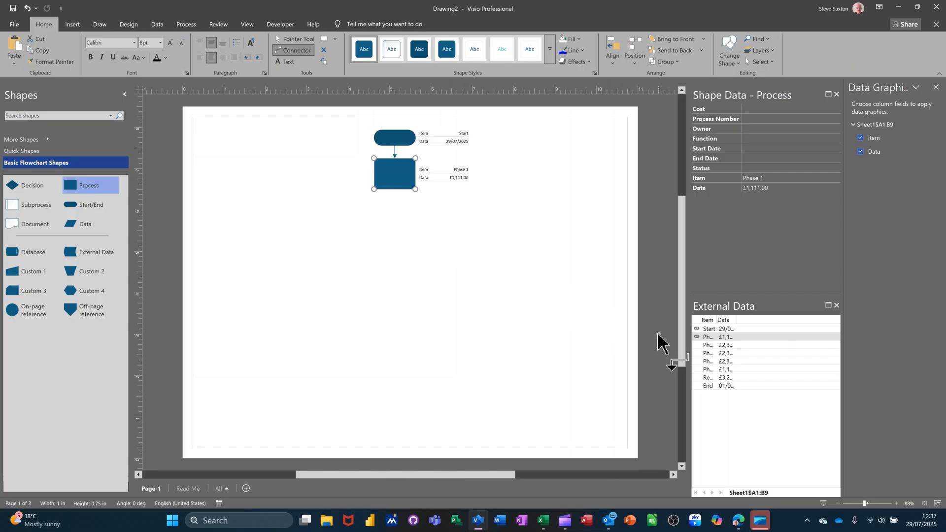
{"action": "left_click_drag", "start_coordinate": [725, 350], "coordinate": [394, 220]}
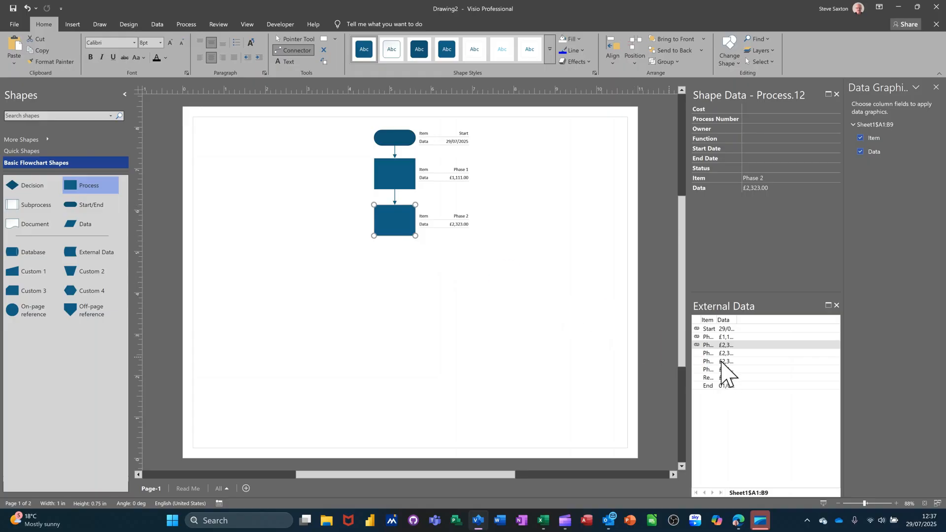
{"action": "left_click_drag", "start_coordinate": [721, 353], "coordinate": [397, 275]}
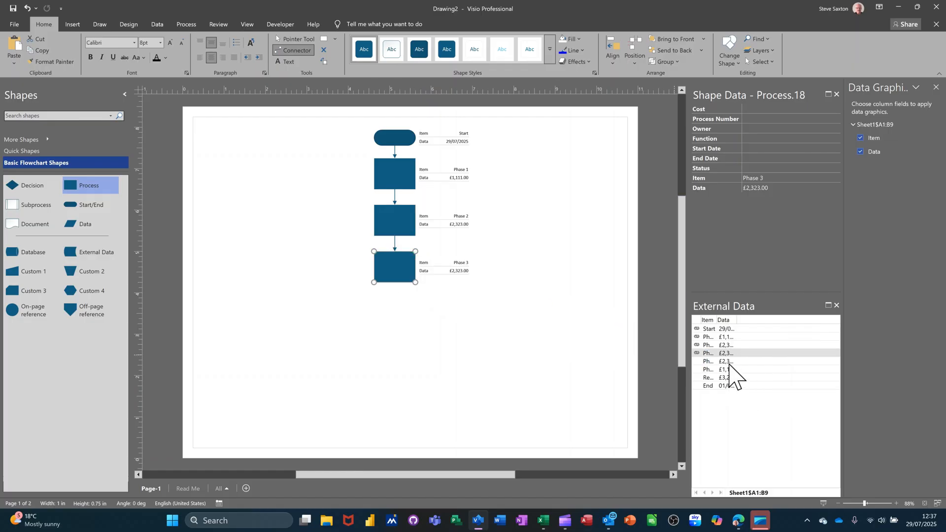
{"action": "left_click_drag", "start_coordinate": [729, 363], "coordinate": [394, 314]}
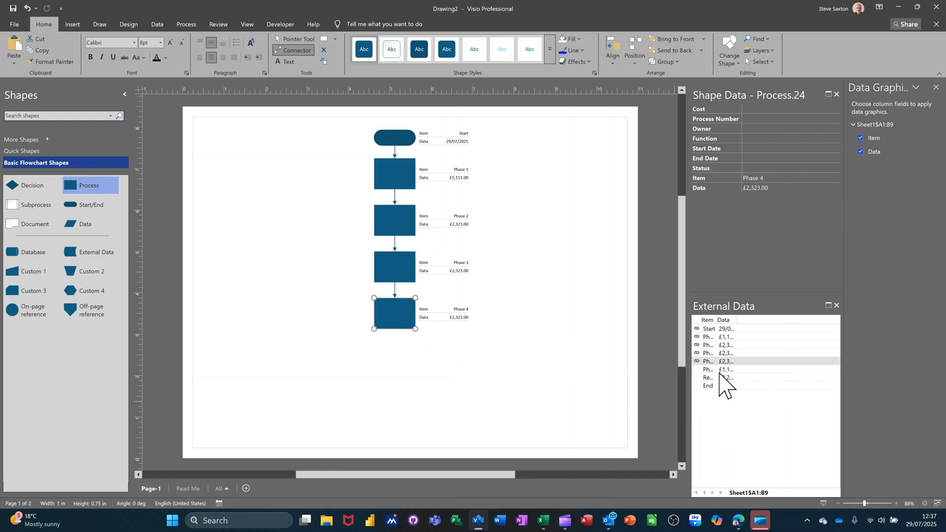
{"action": "left_click_drag", "start_coordinate": [719, 371], "coordinate": [397, 361]}
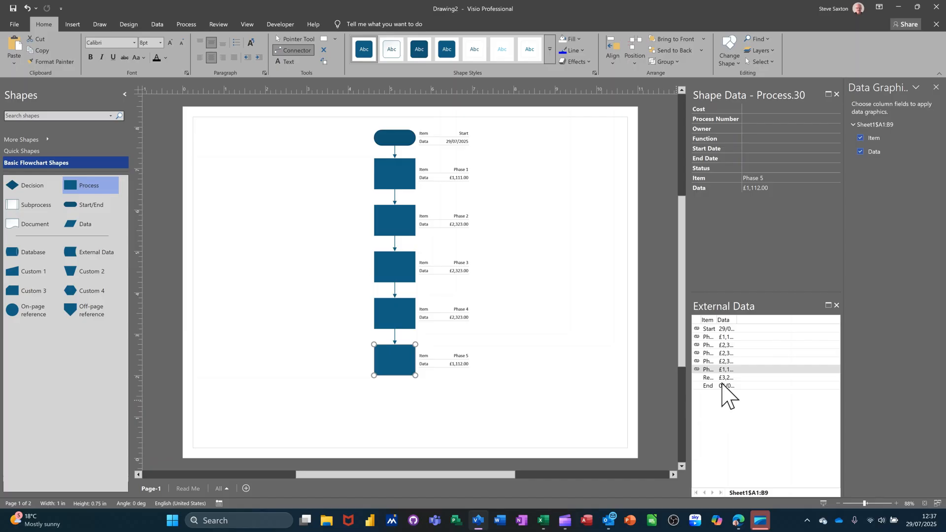
{"action": "left_click_drag", "start_coordinate": [715, 377], "coordinate": [397, 409]}
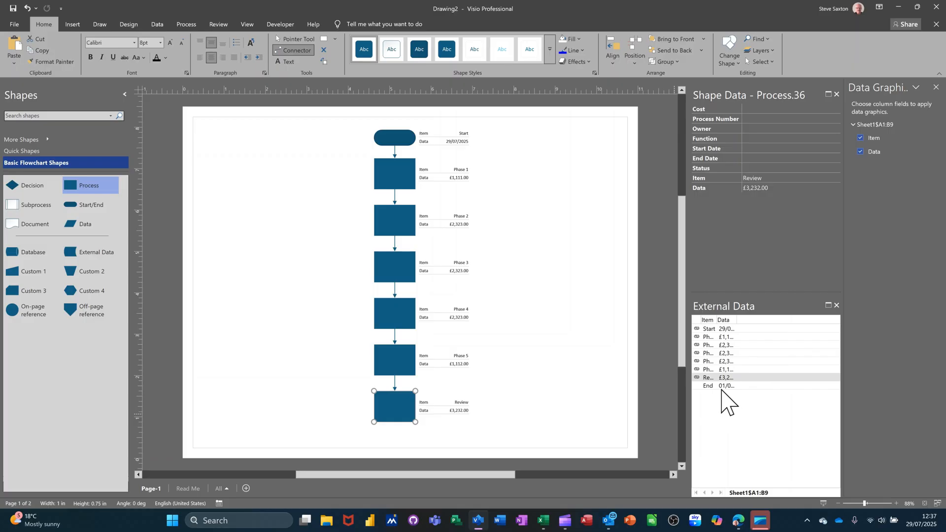
Add a connected Start/End shape linked to the End data row below the Review shape.
{"action": "left_click_drag", "start_coordinate": [723, 387], "coordinate": [533, 375]}
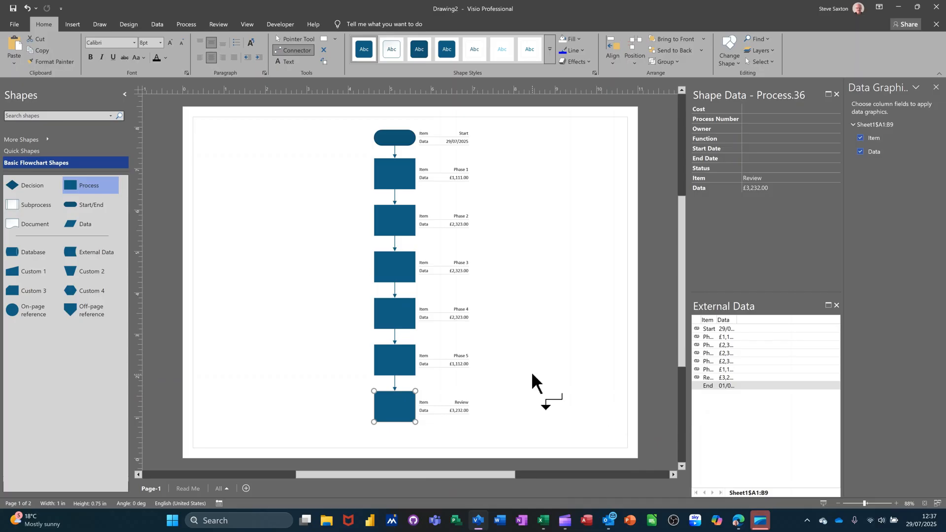
{"action": "left_click", "coordinate": [76, 208]}
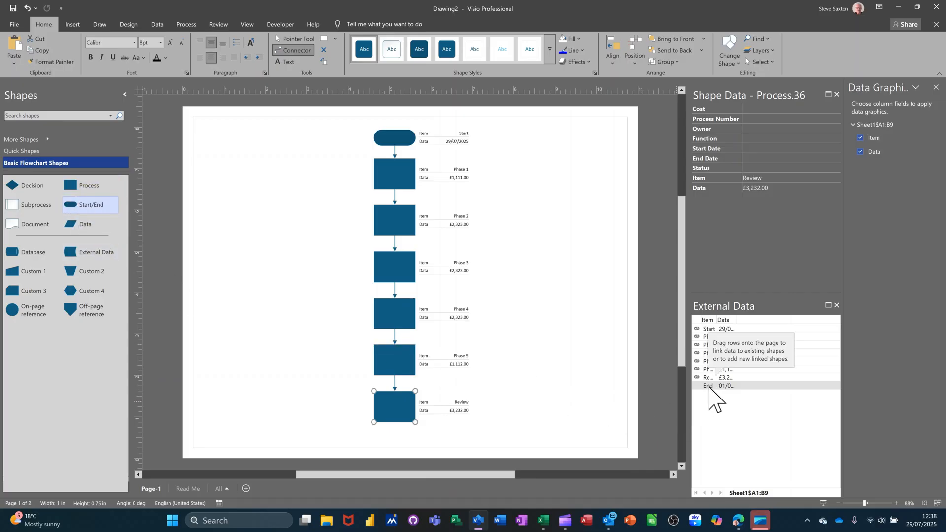
{"action": "left_click_drag", "start_coordinate": [711, 388], "coordinate": [395, 439]}
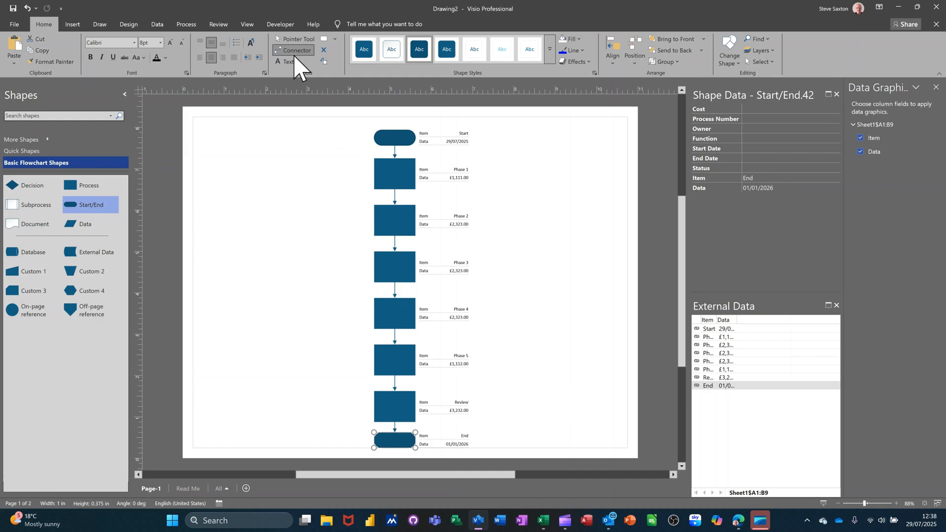
Select the whole flowchart with the Pointer Tool and move it slightly up on the page.
{"action": "left_click", "coordinate": [283, 40]}
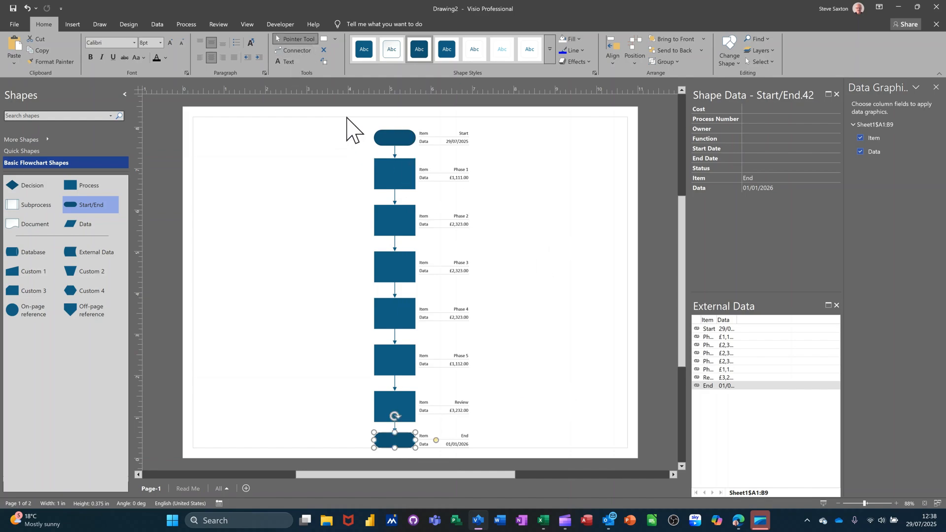
{"action": "left_click_drag", "start_coordinate": [347, 116], "coordinate": [481, 450]}
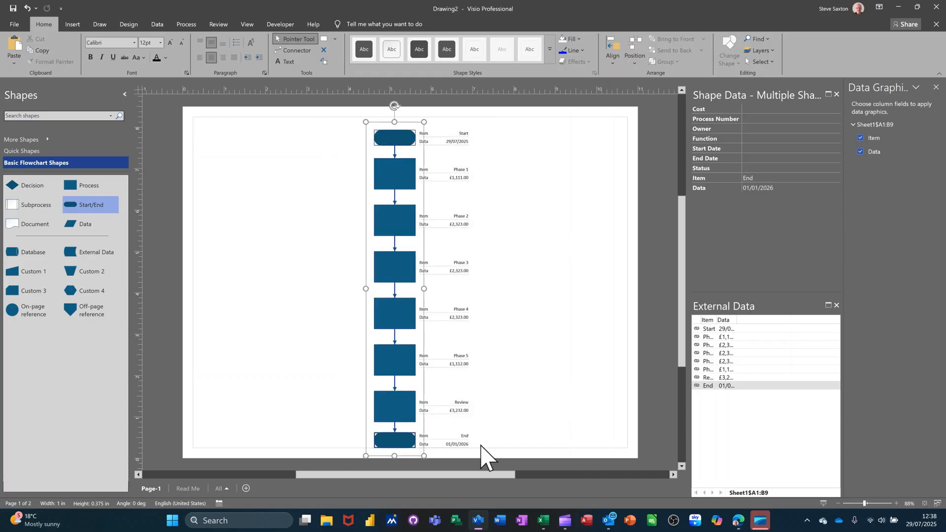
{"action": "left_click_drag", "start_coordinate": [402, 274], "coordinate": [402, 260]}
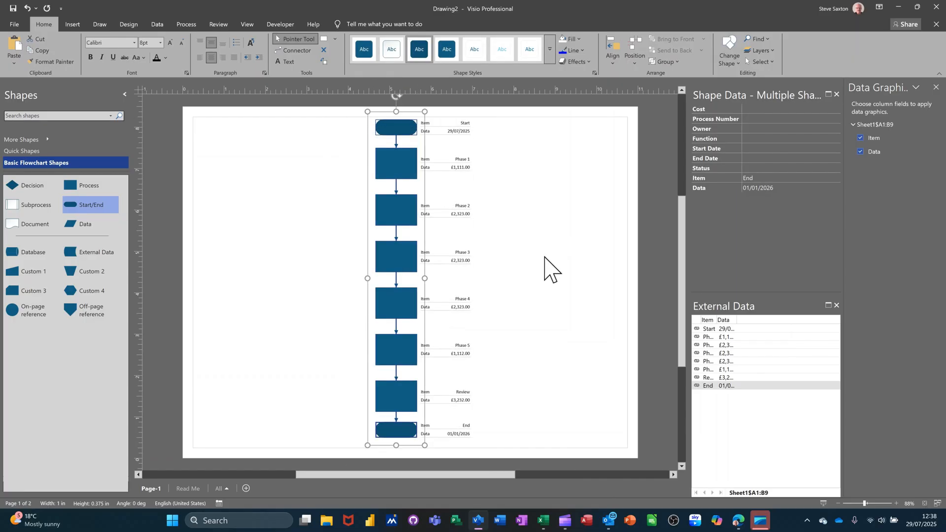
{"action": "left_click", "coordinate": [547, 264]}
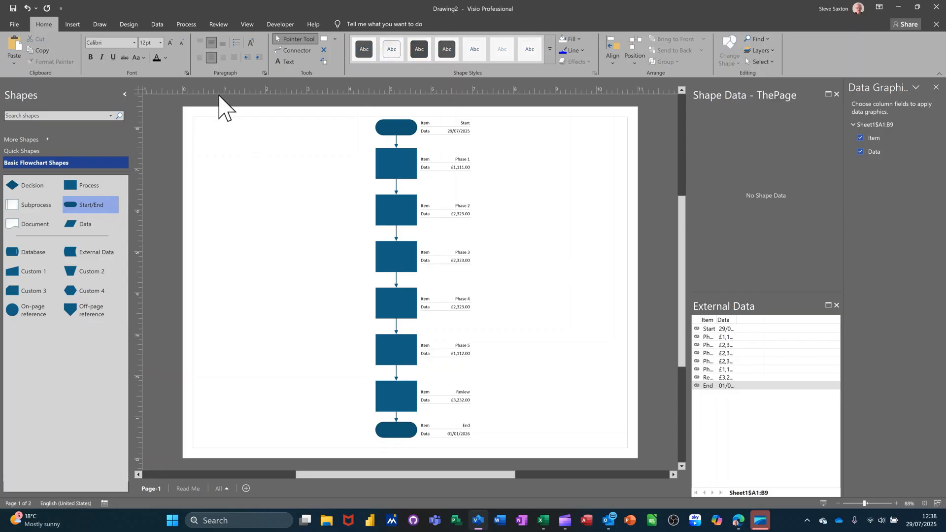
Apply the world map background to the flowchart page.
{"action": "left_click", "coordinate": [132, 24]}
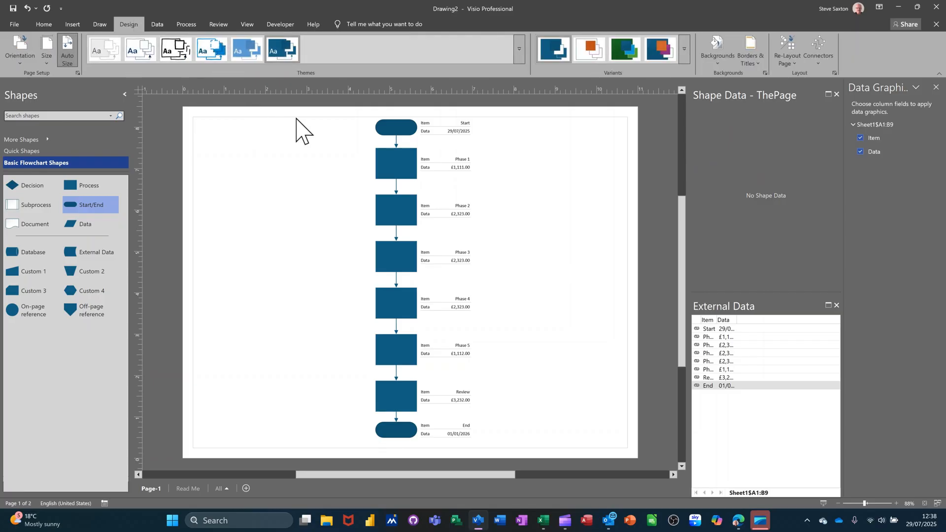
{"action": "left_click", "coordinate": [723, 67]}
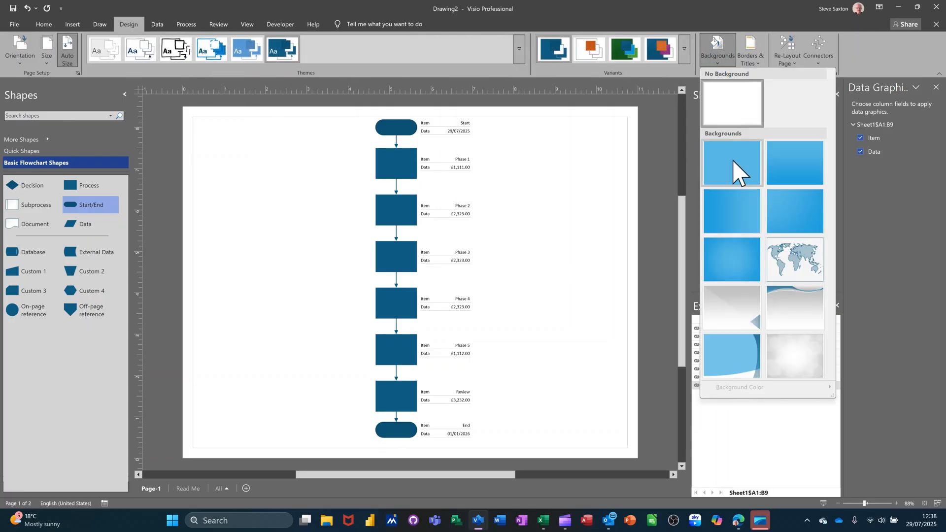
{"action": "left_click", "coordinate": [791, 256]}
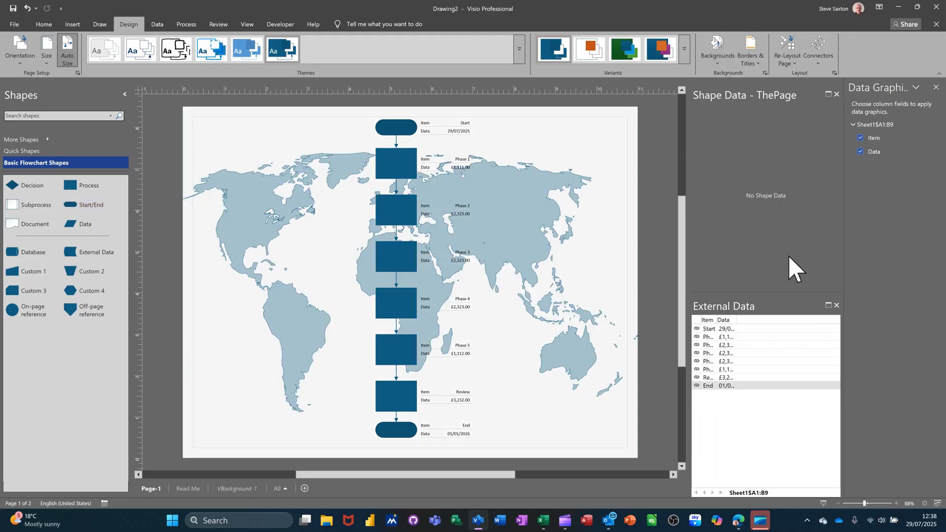
Add the first border and title design, with a dark title bar and a date box, to the page.
{"action": "left_click", "coordinate": [754, 45]}
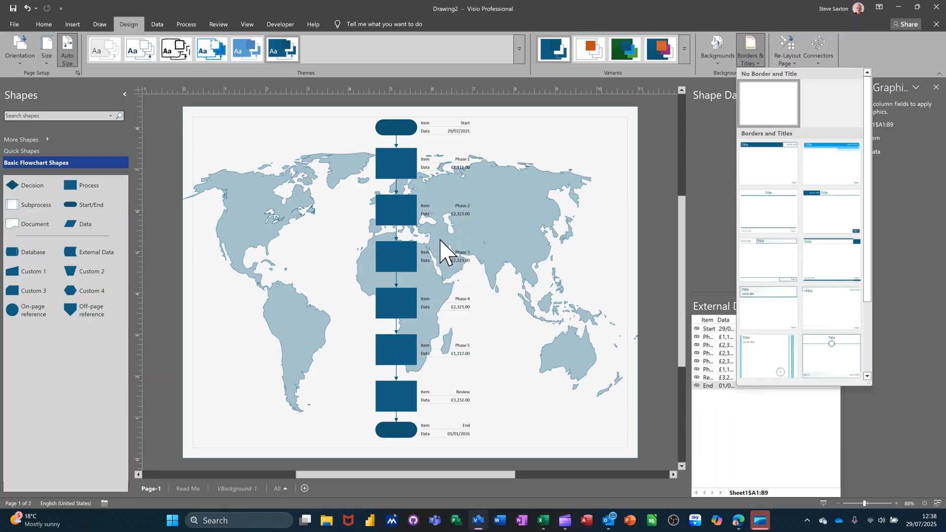
{"action": "left_click", "coordinate": [764, 168]}
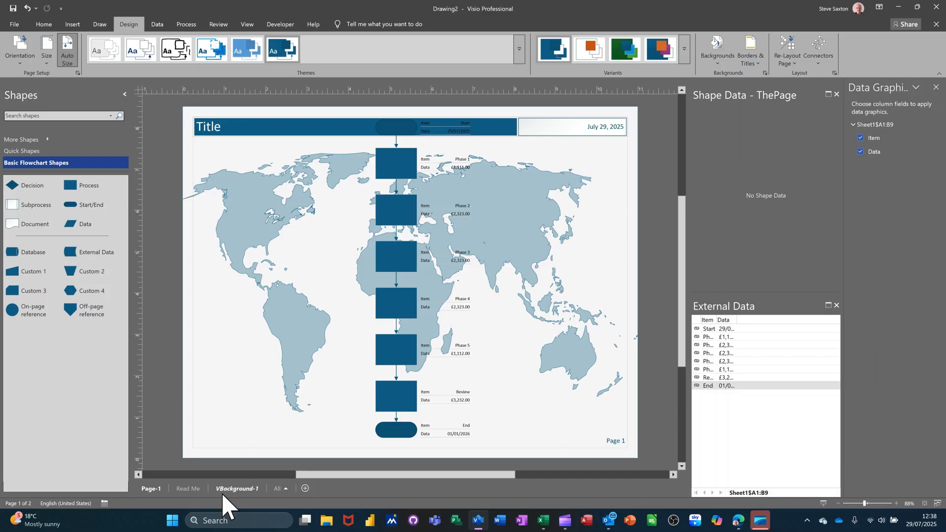
Delete the title border from the VBackground-1 page and return to Page-1.
{"action": "left_click", "coordinate": [189, 491]}
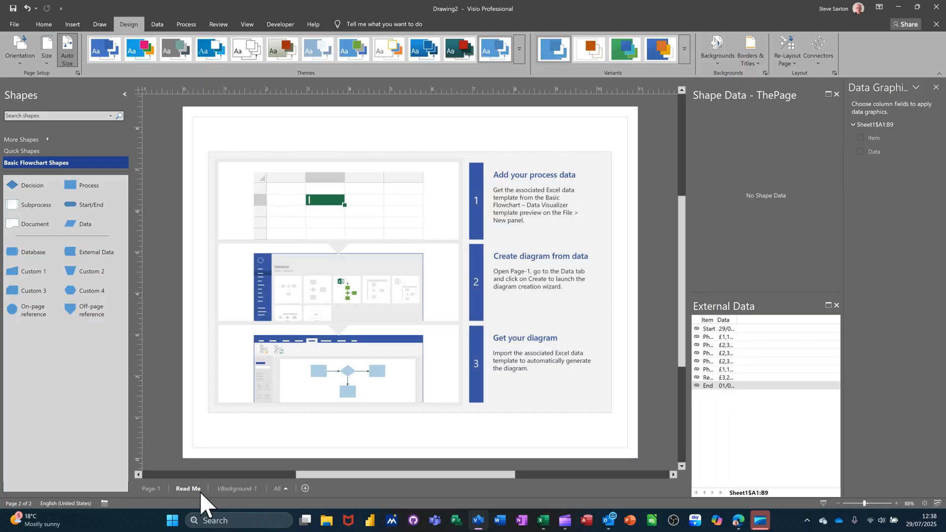
{"action": "left_click", "coordinate": [232, 489]}
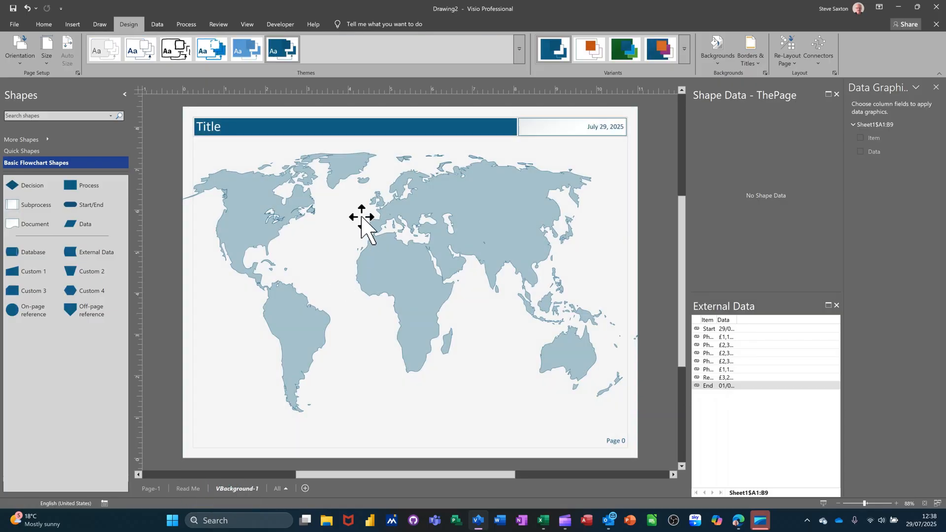
{"action": "left_click", "coordinate": [406, 139]}
{"action": "key", "text": "Delete"}
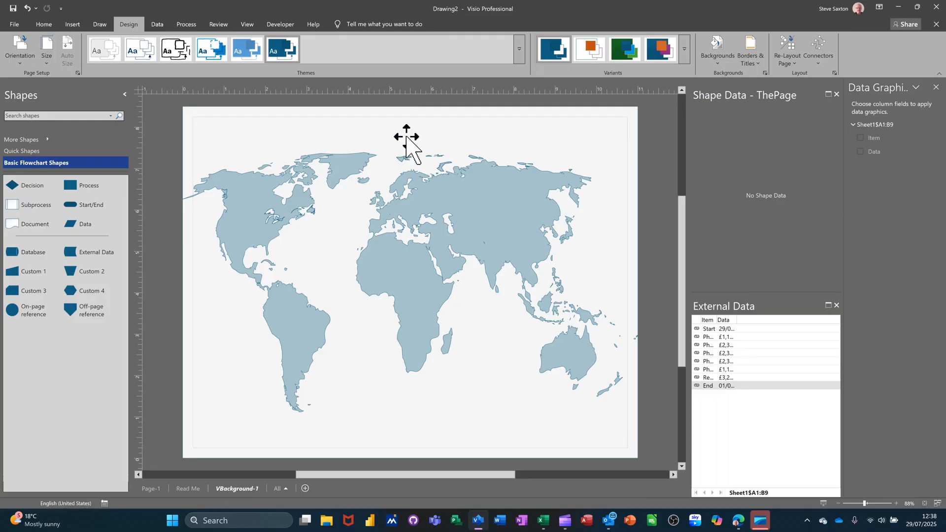
{"action": "left_click", "coordinate": [186, 489]}
{"action": "left_click", "coordinate": [151, 489]}
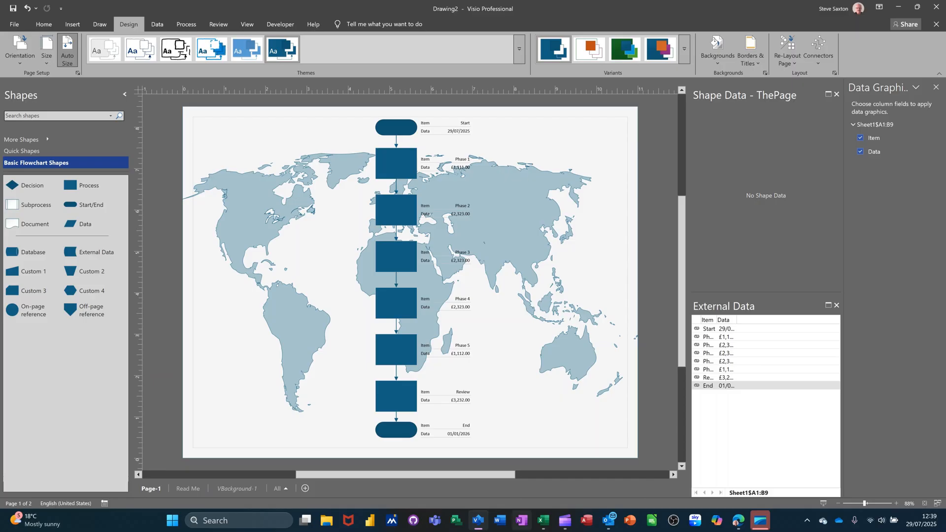
Switch to the Excel source workbook and set the Start date in cell B2 to 01/08/2025.
{"action": "left_click", "coordinate": [542, 524]}
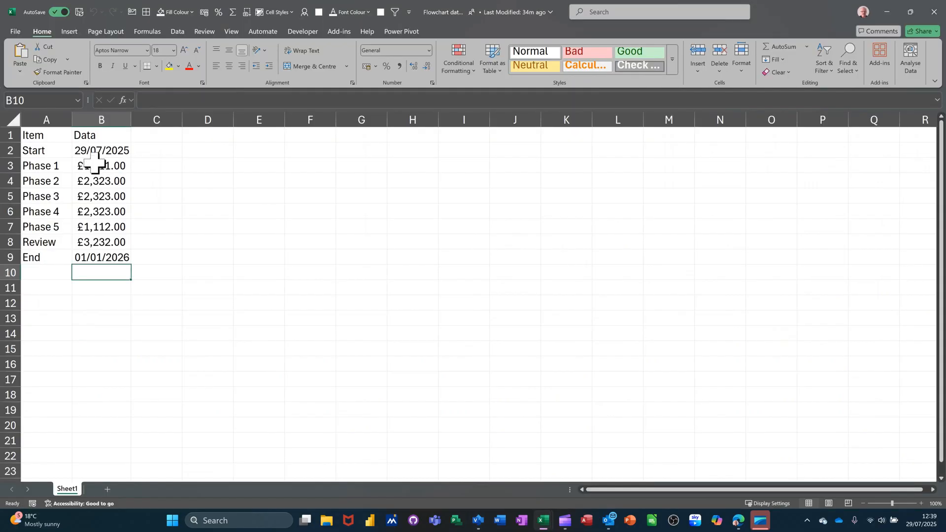
{"action": "left_click", "coordinate": [73, 152]}
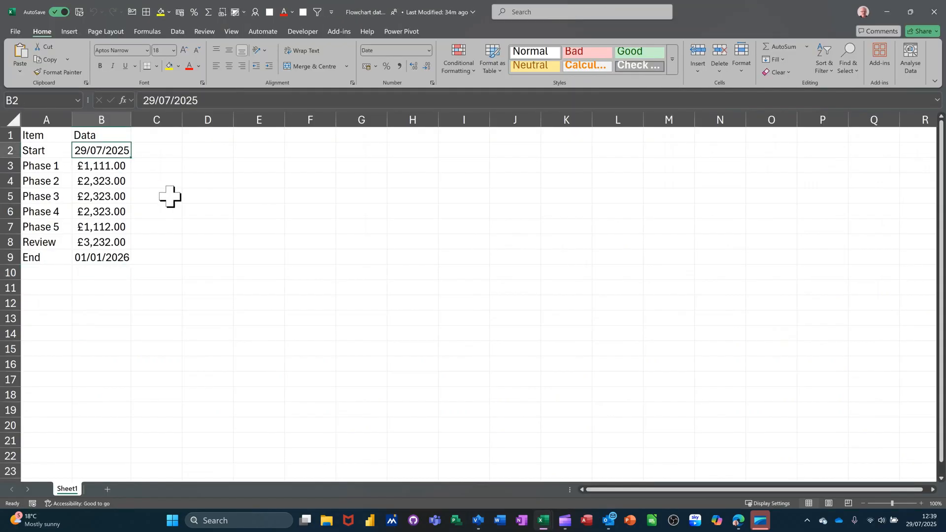
{"action": "type", "text": "1/8/2"}
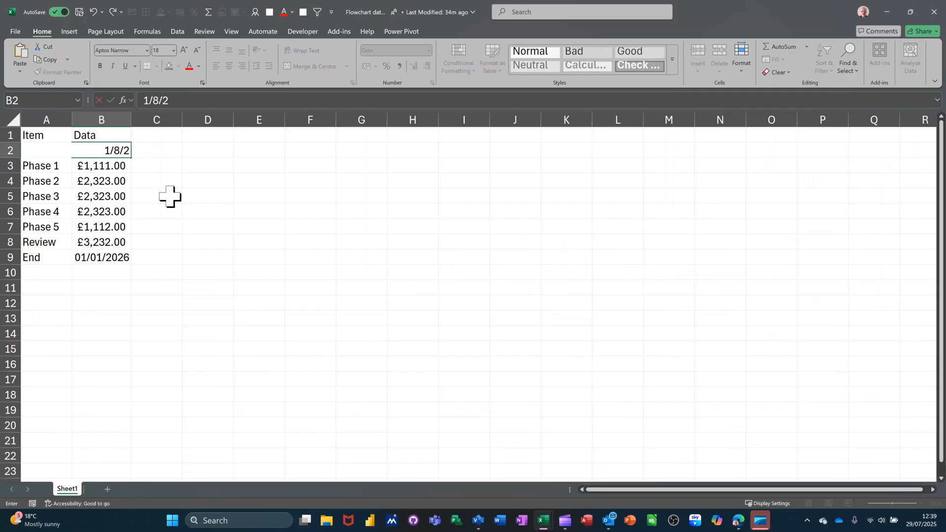
{"action": "type", "text": "/08/2025"}
{"action": "key", "text": "Return"}
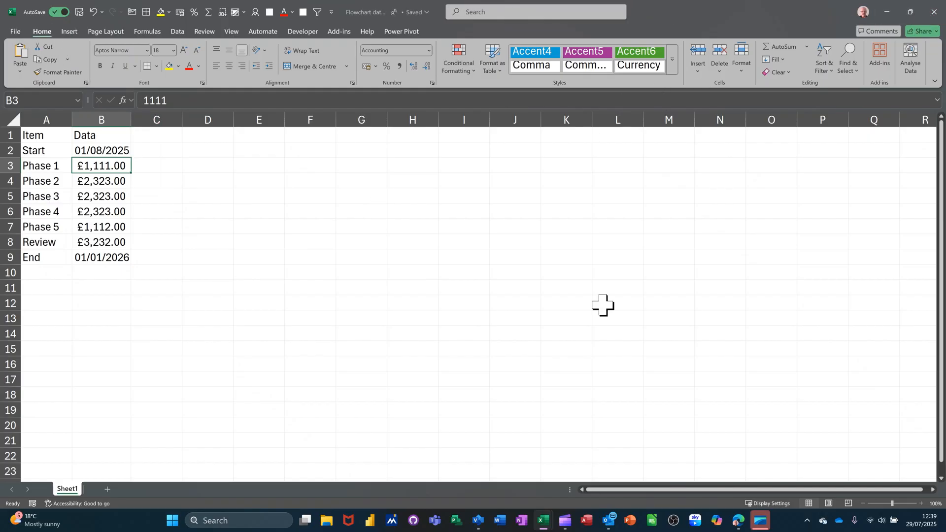
Return to the Visio drawing and refresh all linked external data from the workbook.
{"action": "left_click", "coordinate": [477, 521]}
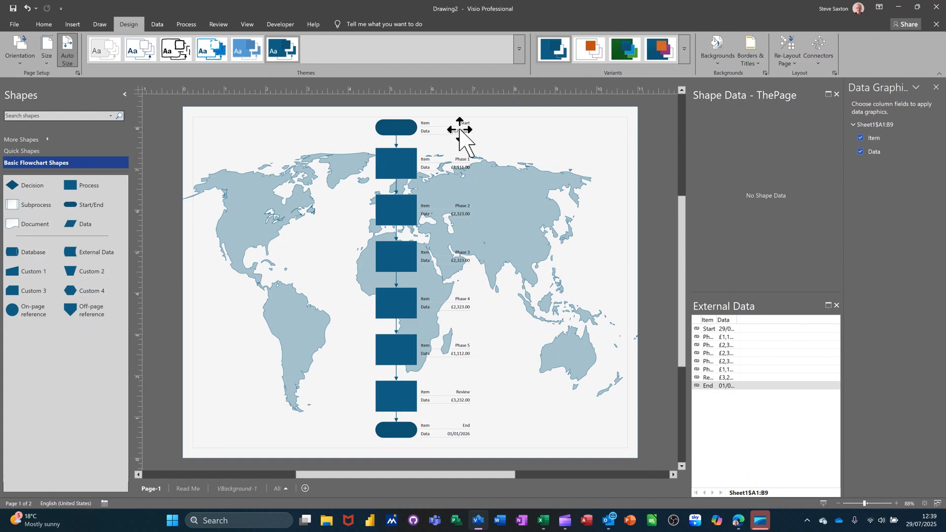
{"action": "left_click", "coordinate": [157, 24]}
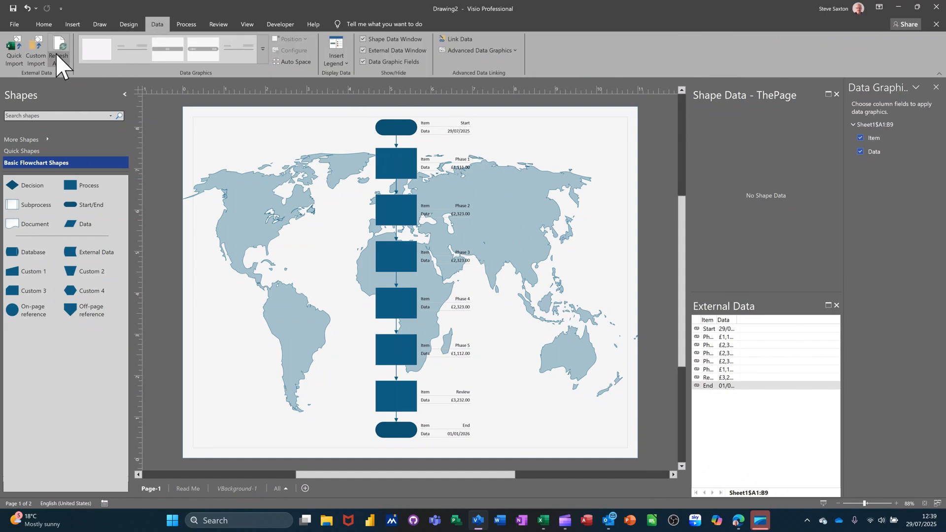
{"action": "left_click", "coordinate": [59, 46]}
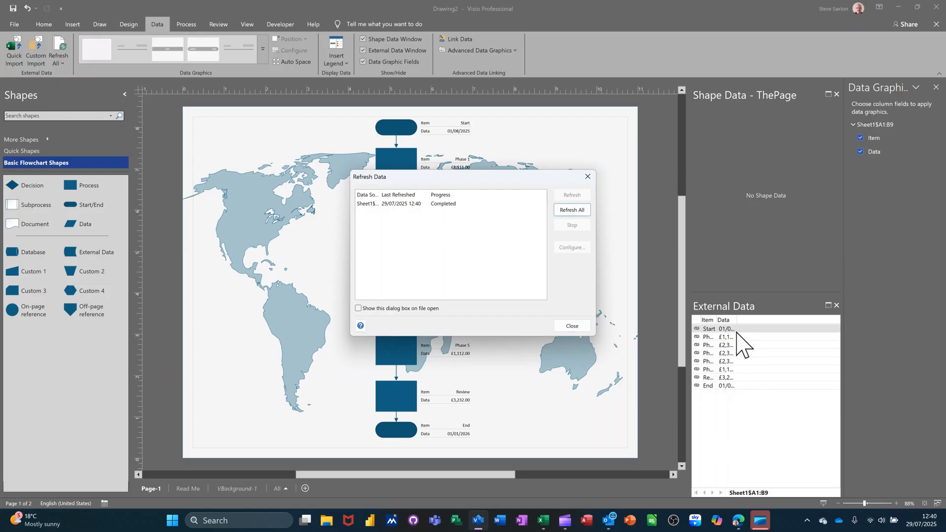
{"action": "left_click", "coordinate": [572, 326]}
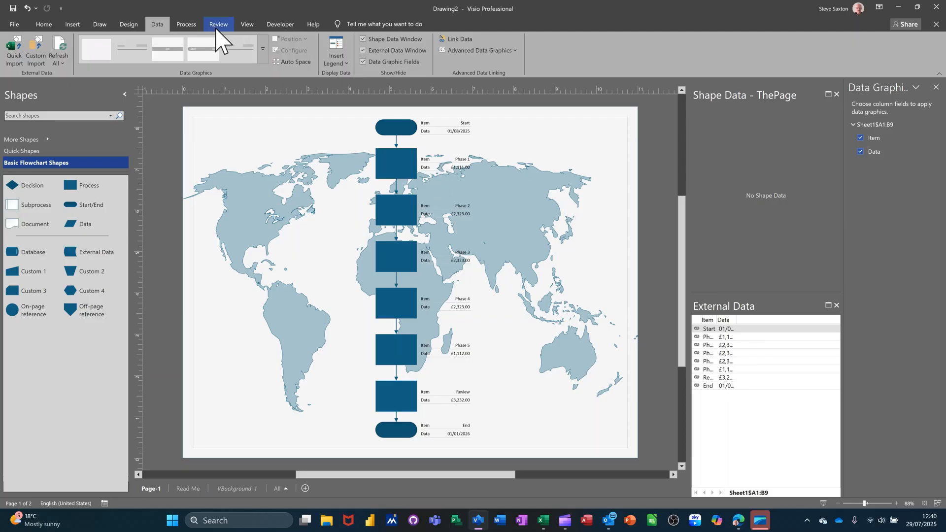
{"action": "left_click", "coordinate": [247, 26]}
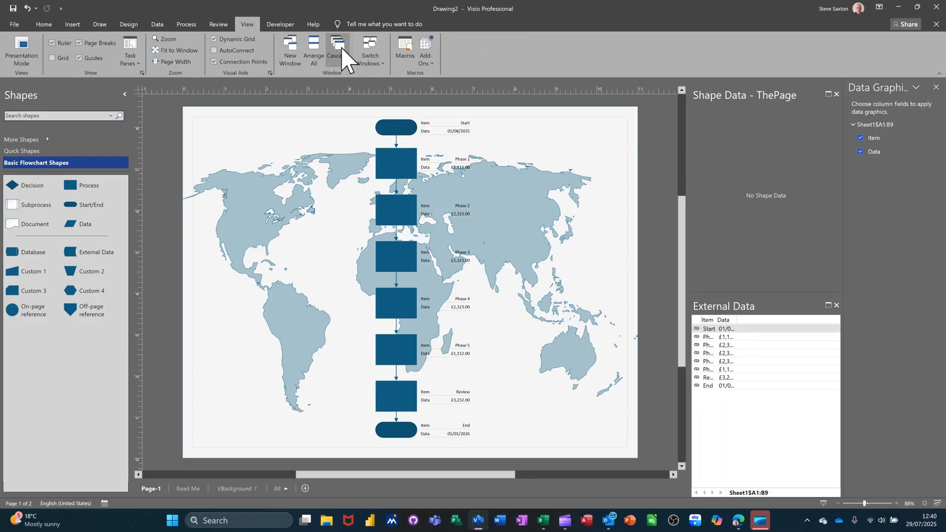
{"action": "left_click", "coordinate": [159, 27]}
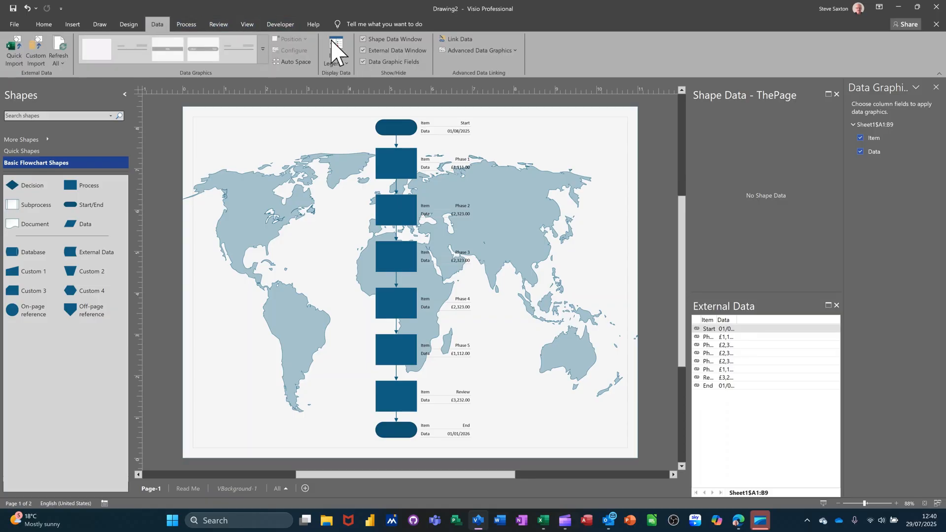
{"action": "left_click", "coordinate": [485, 51]}
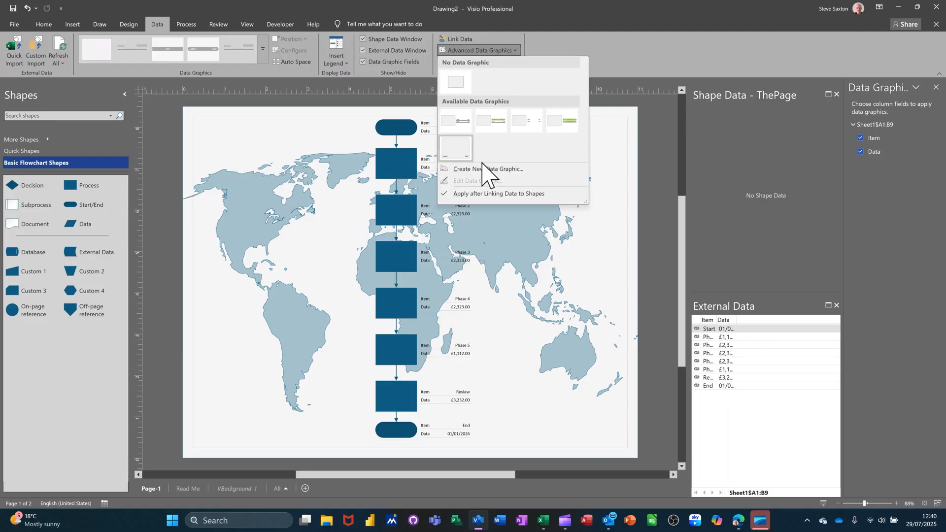
{"action": "left_click", "coordinate": [582, 290]}
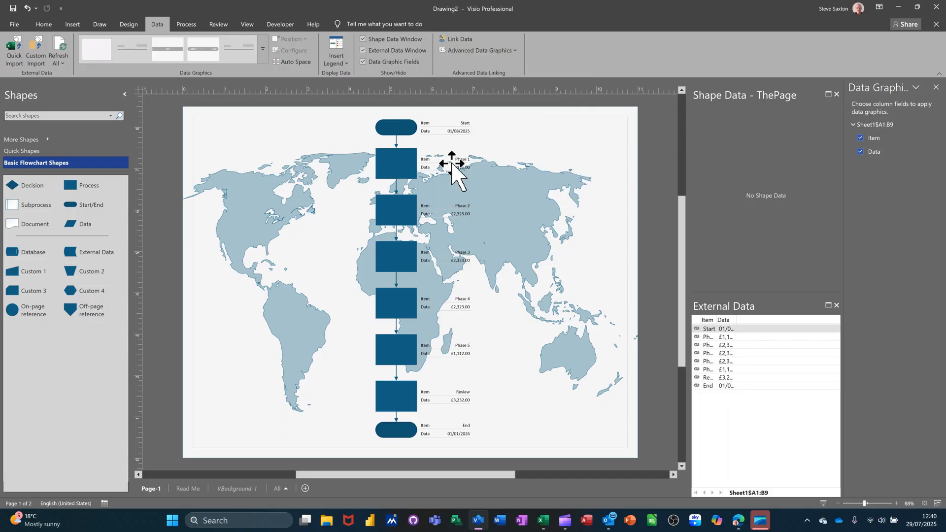